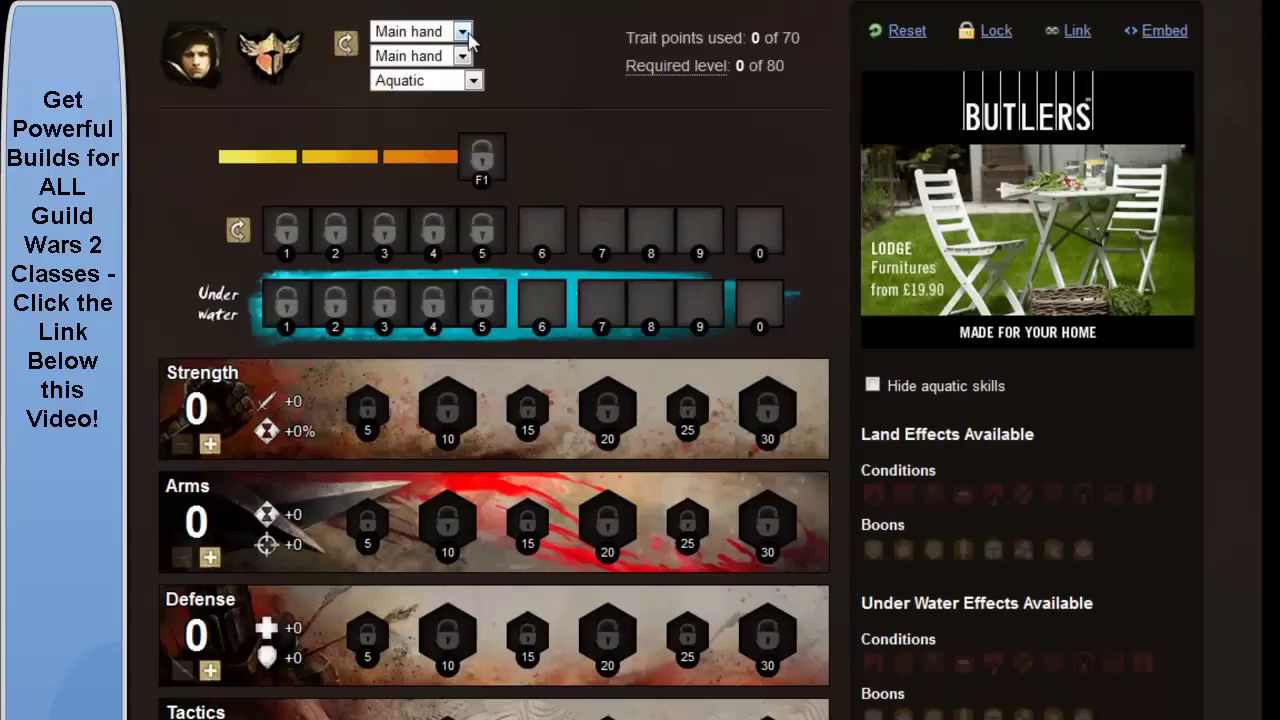
Step: Set Greatsword as the first weapon set, Long Bow as the second, and Spear as the aquatic weapon
left_click(464, 33)
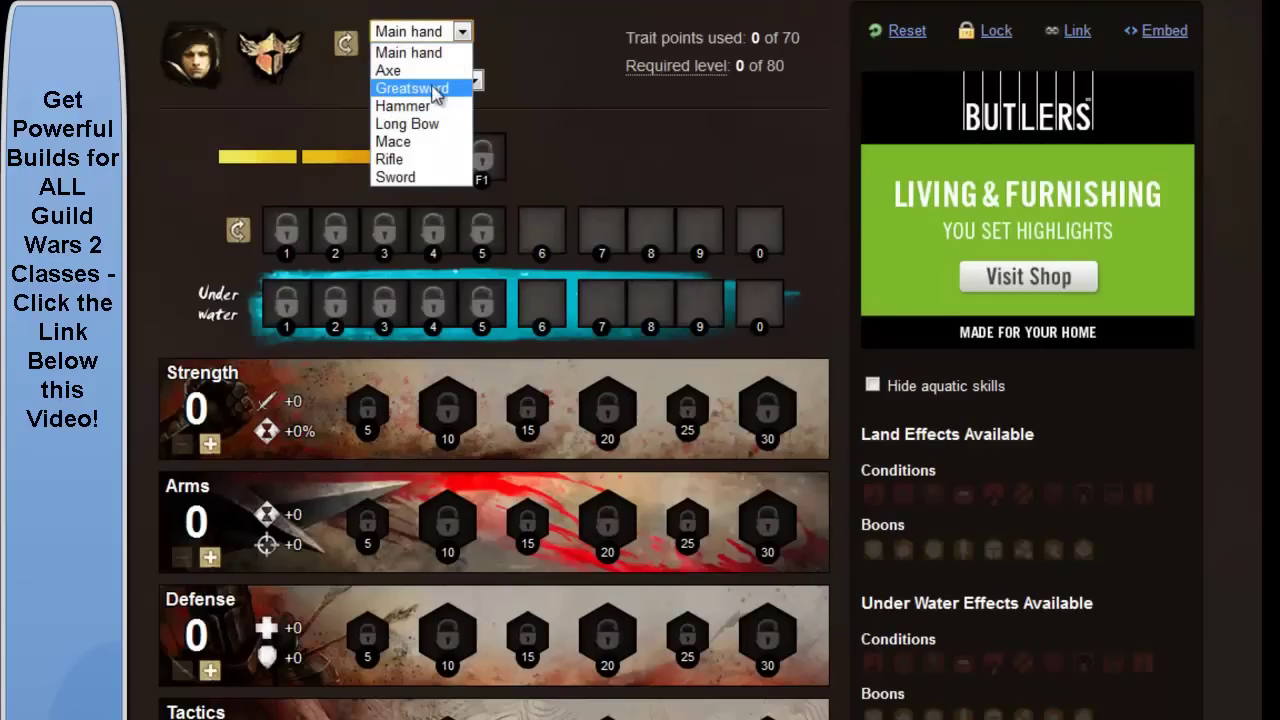
left_click(418, 88)
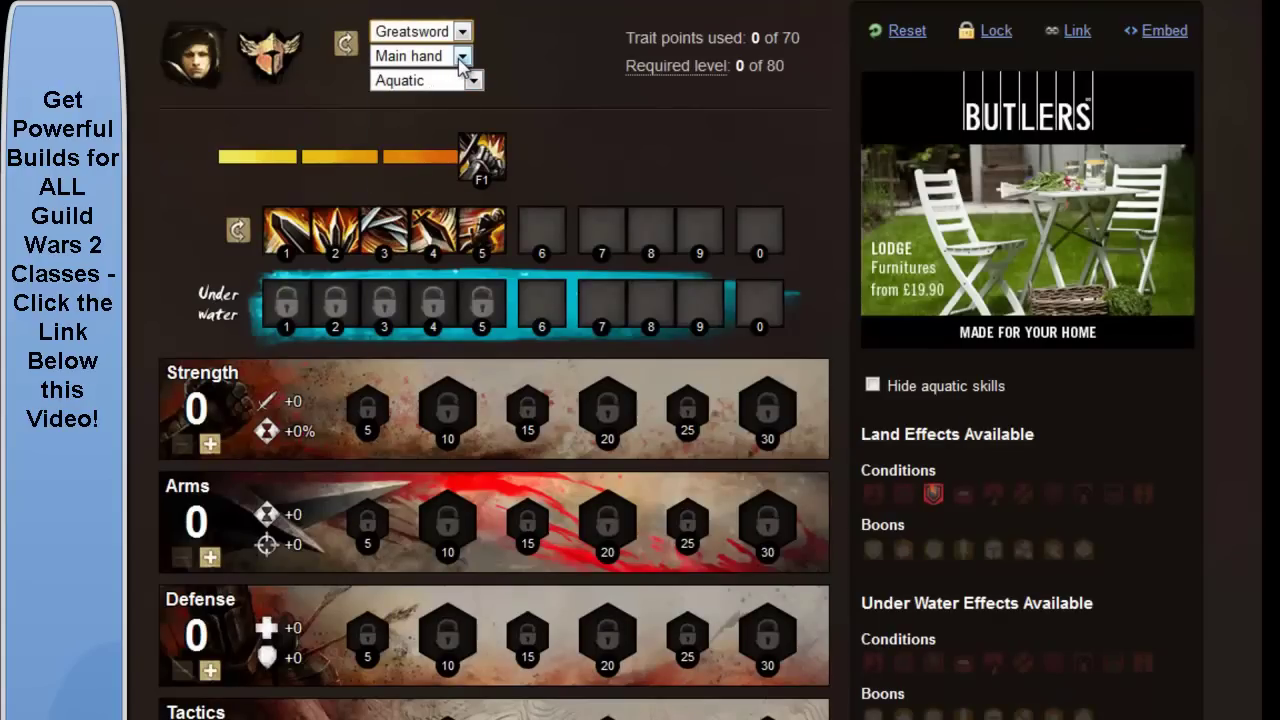
left_click(461, 57)
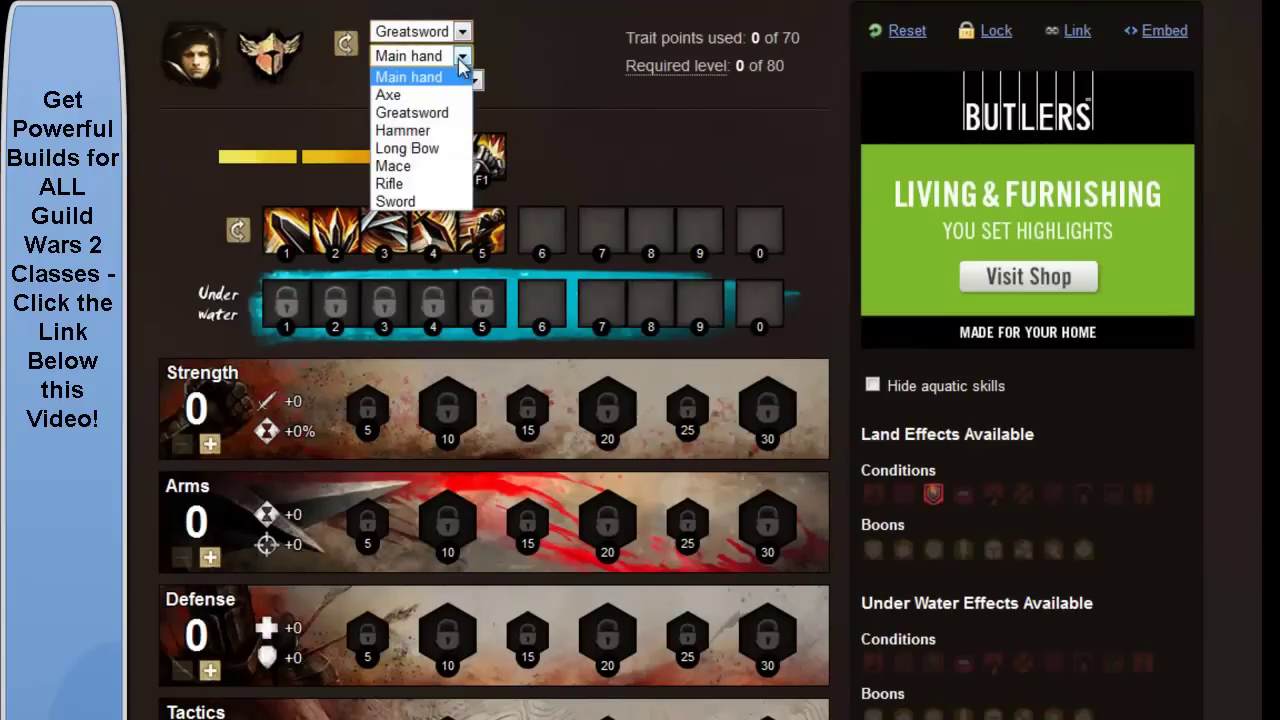
left_click(418, 150)
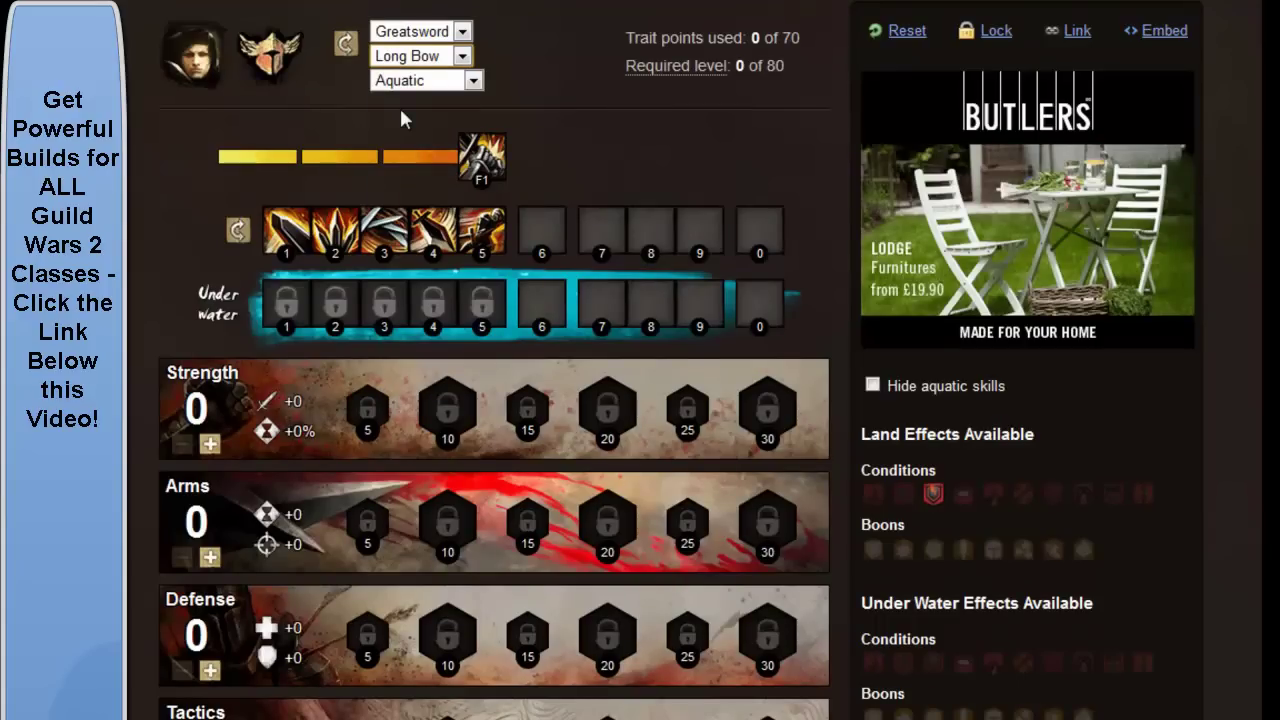
left_click(428, 80)
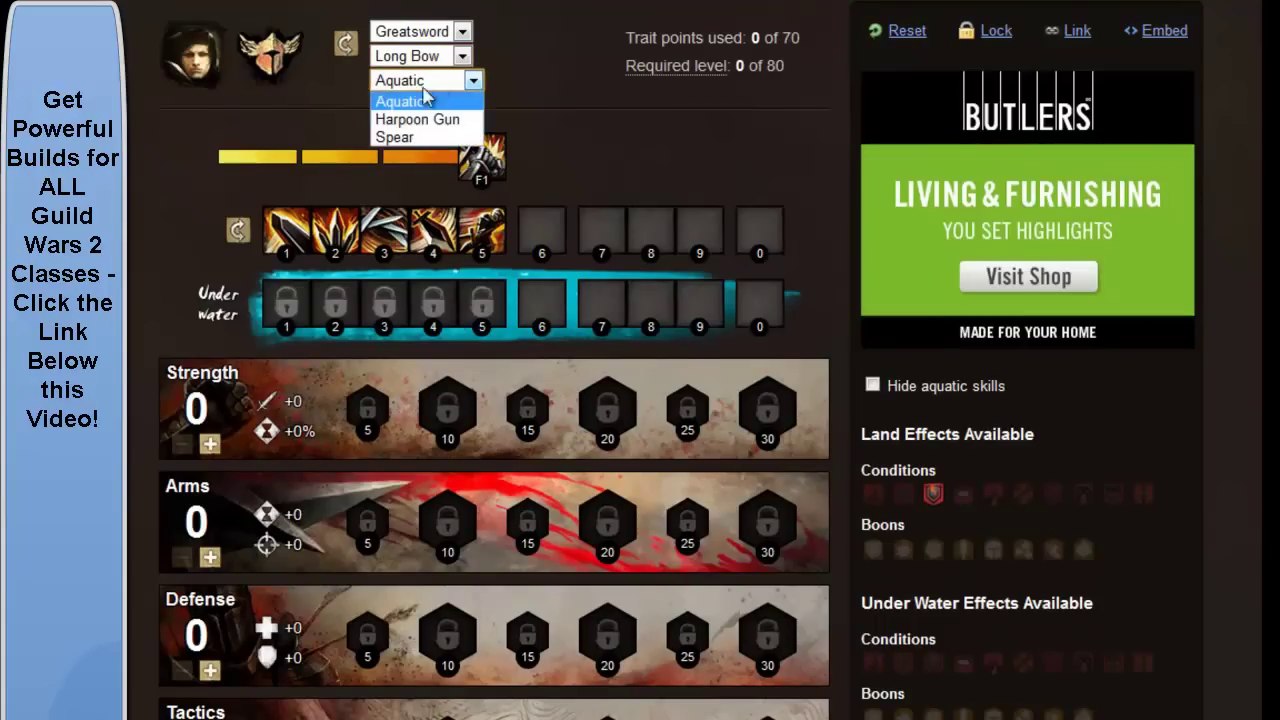
left_click(422, 136)
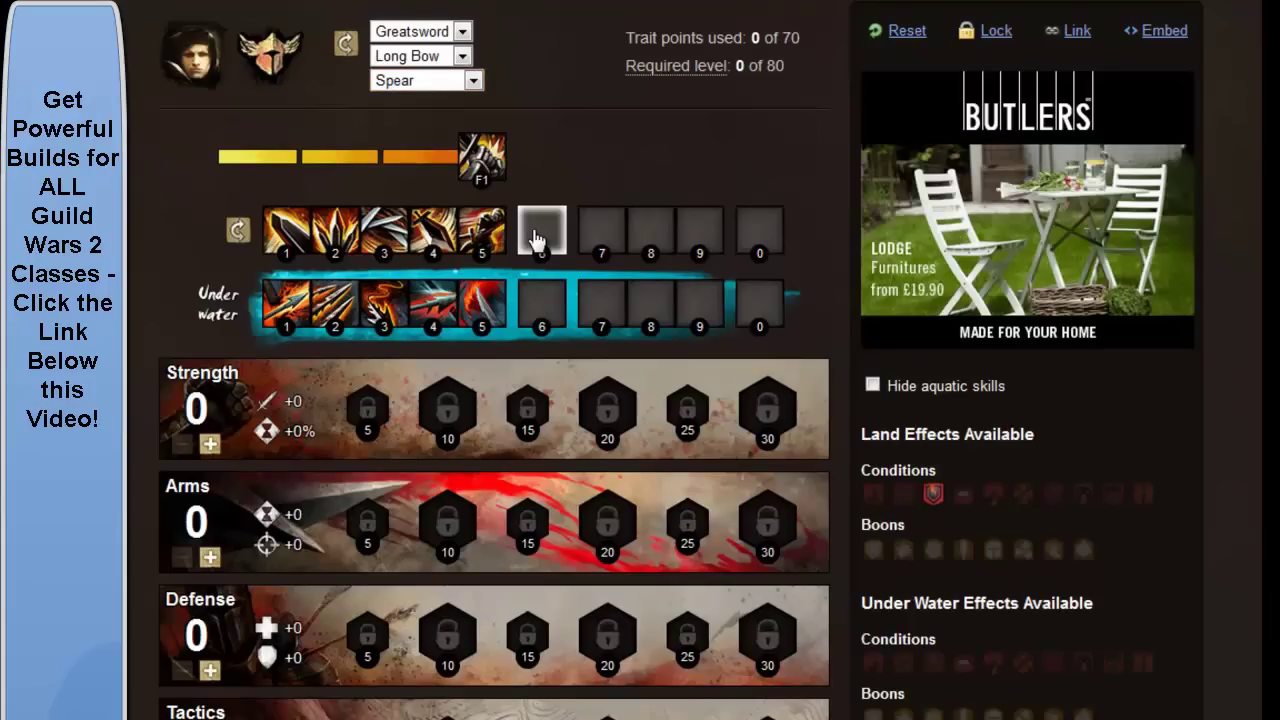
Step: Put Healing Signet in heal slot 6, with Healing Surge as the underwater heal
left_click(535, 240)
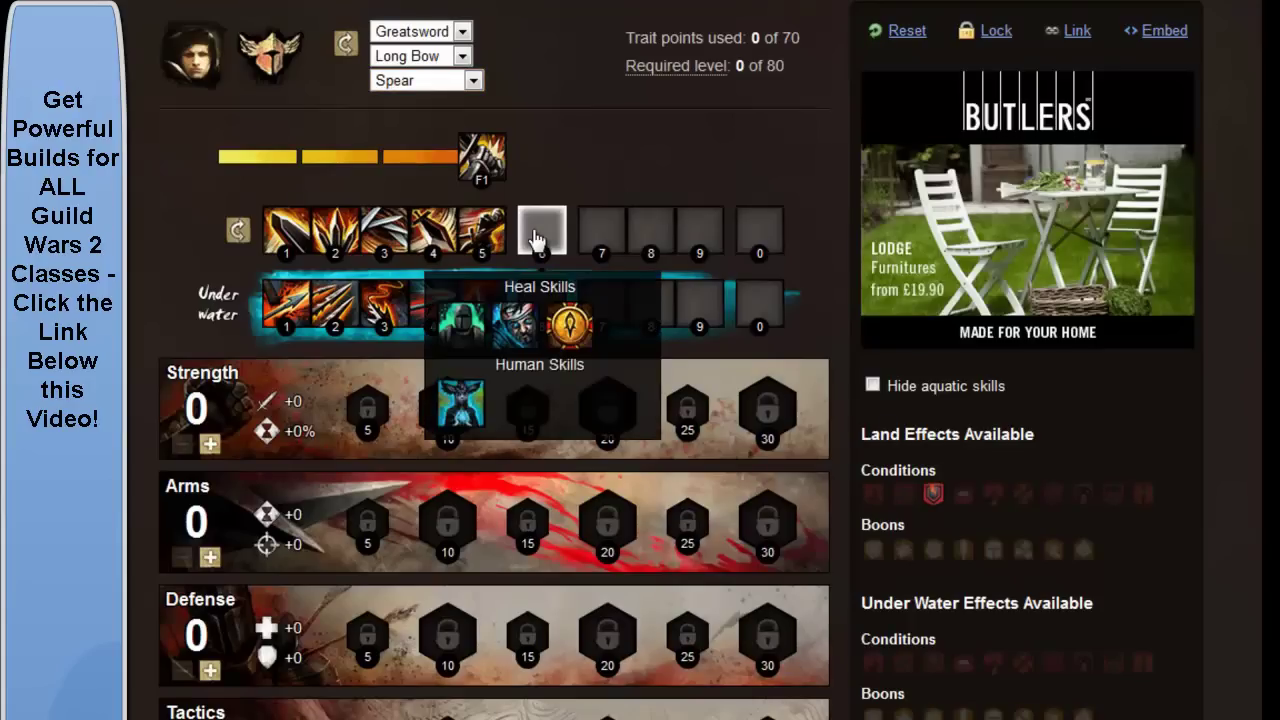
left_click(563, 338)
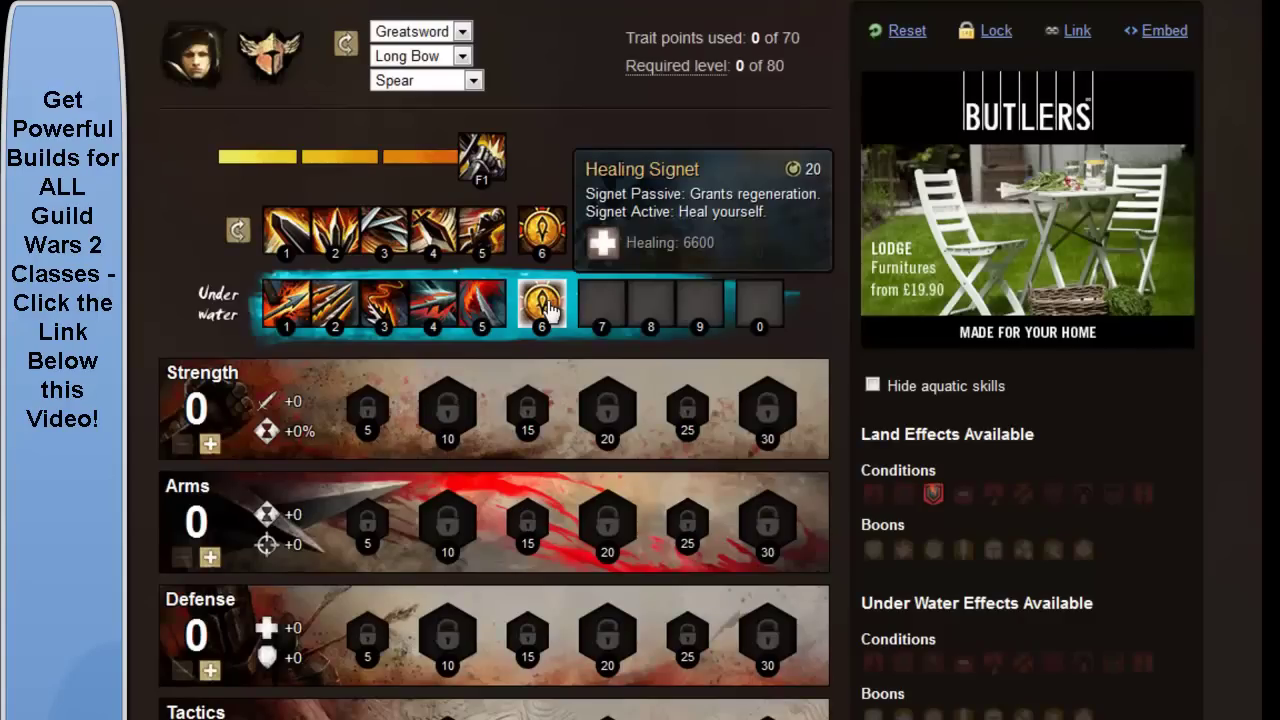
left_click(548, 308)
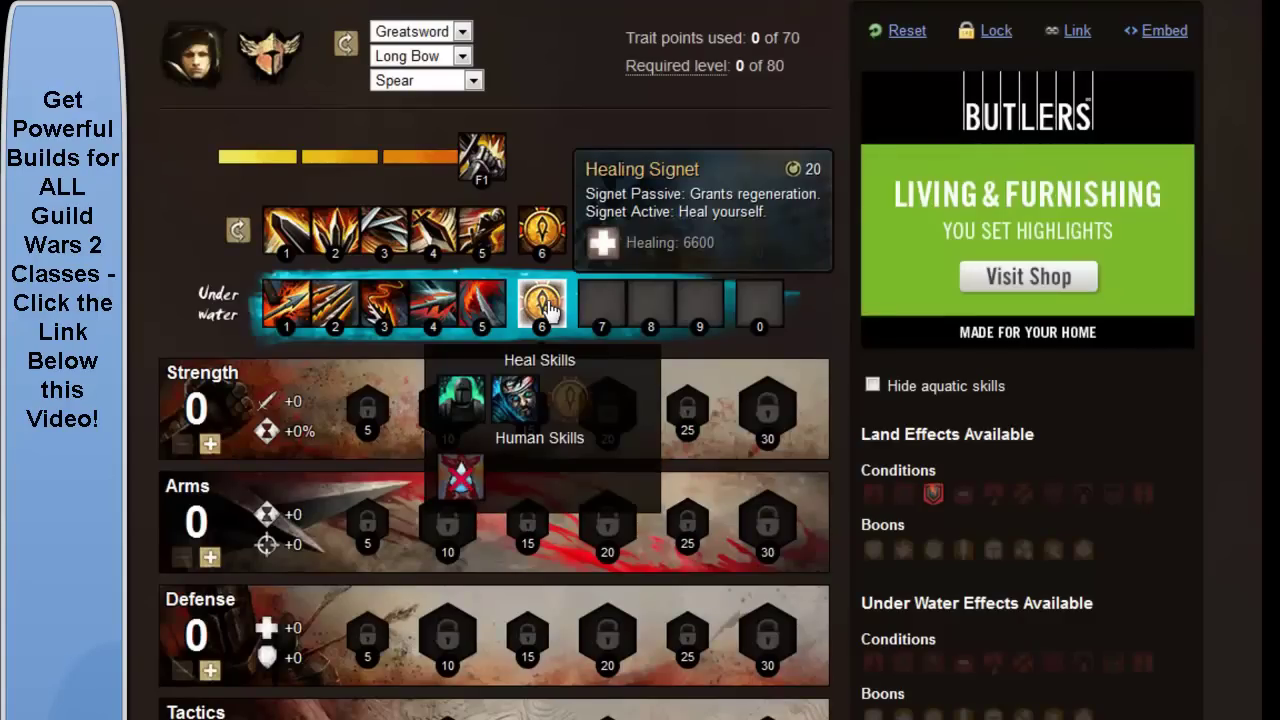
left_click(468, 402)
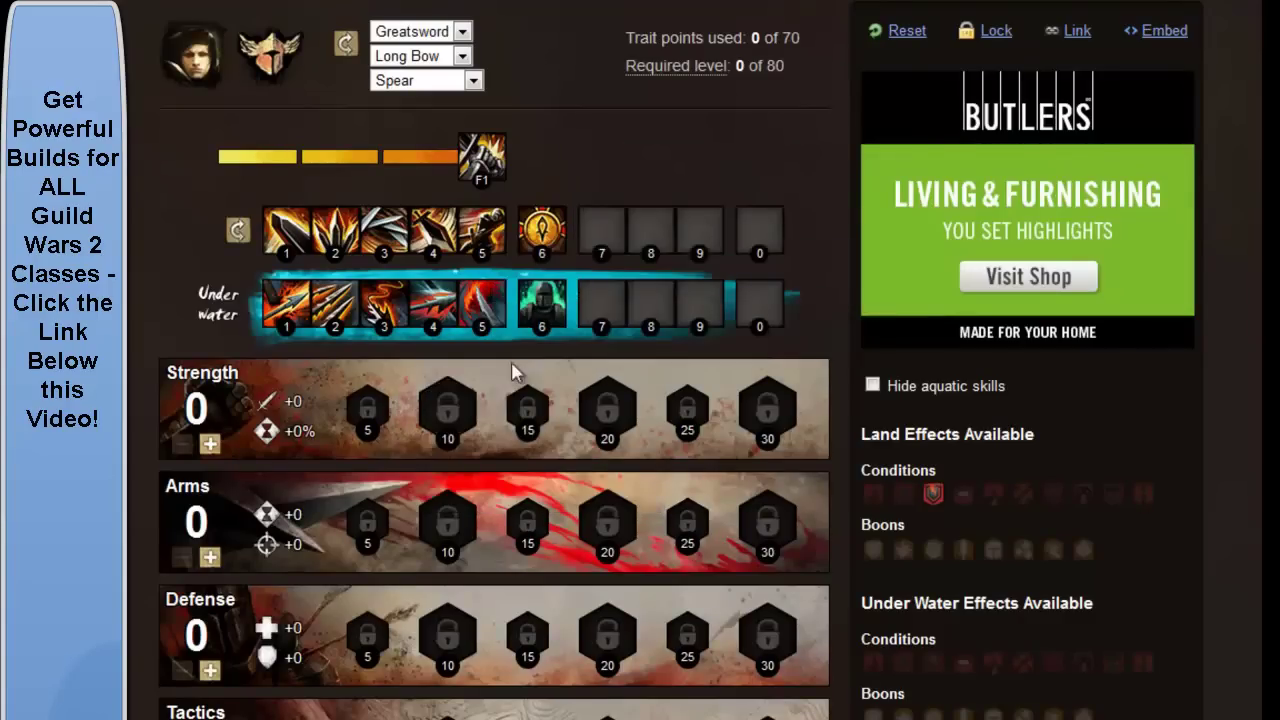
Step: Fill slots 7–9 with Signet of Might, Signet of Fury and Dolyak Signet, and make Signet of Rage the elite
left_click(602, 257)
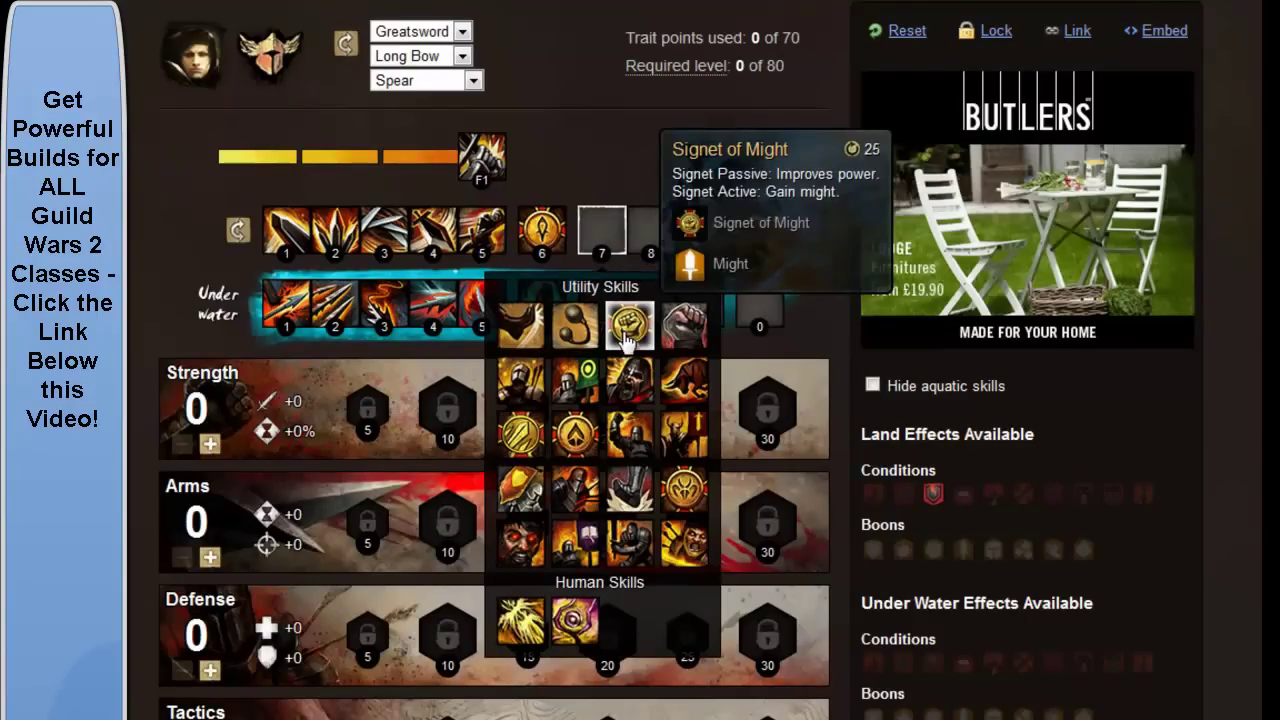
left_click(627, 333)
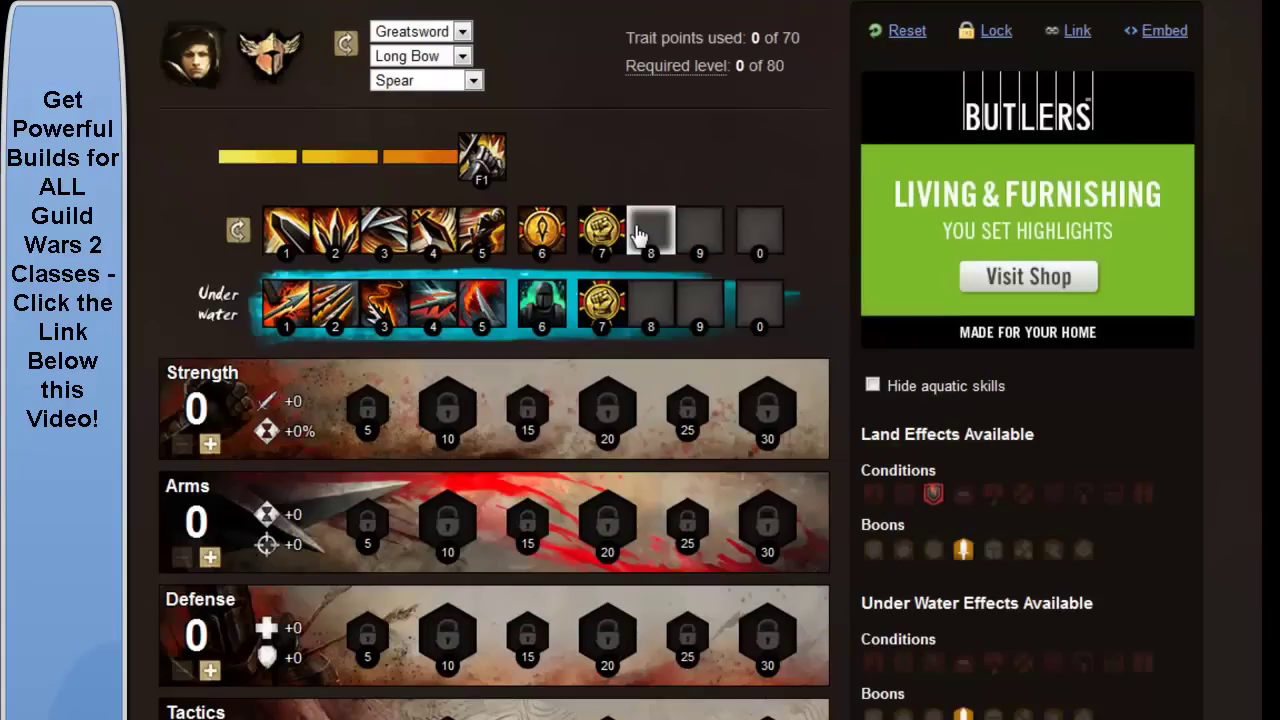
left_click(637, 234)
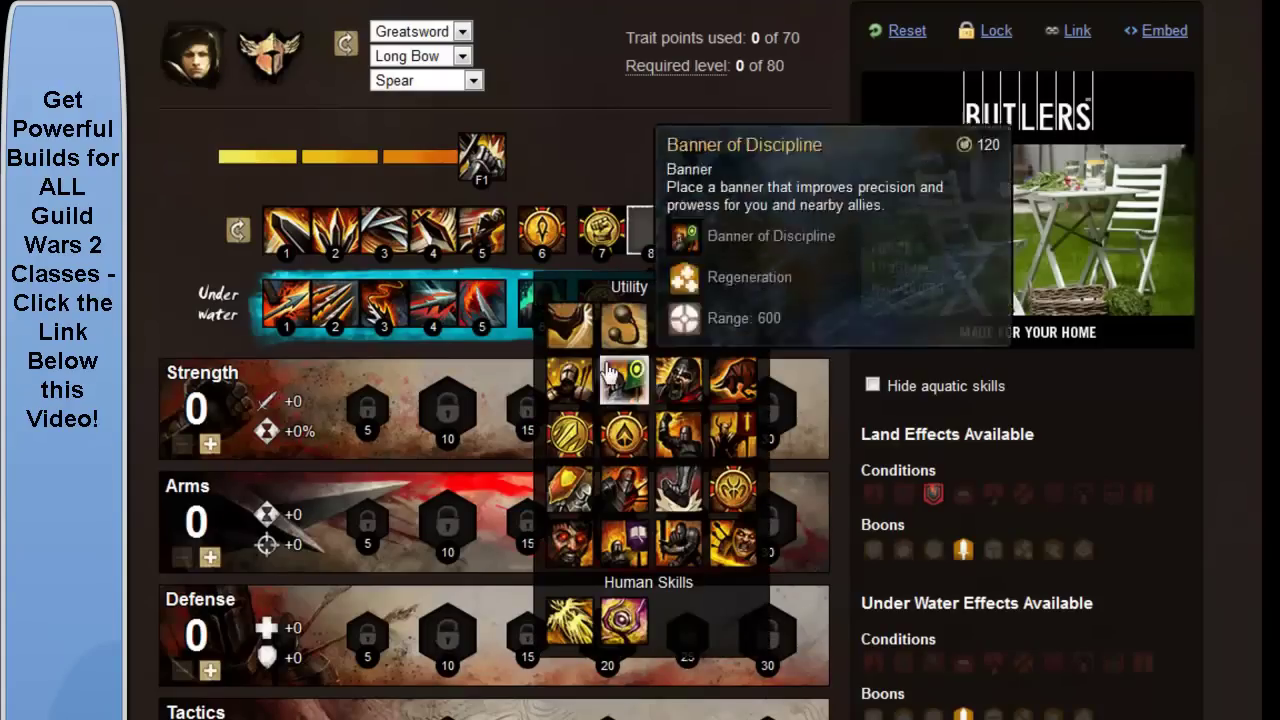
left_click(570, 433)
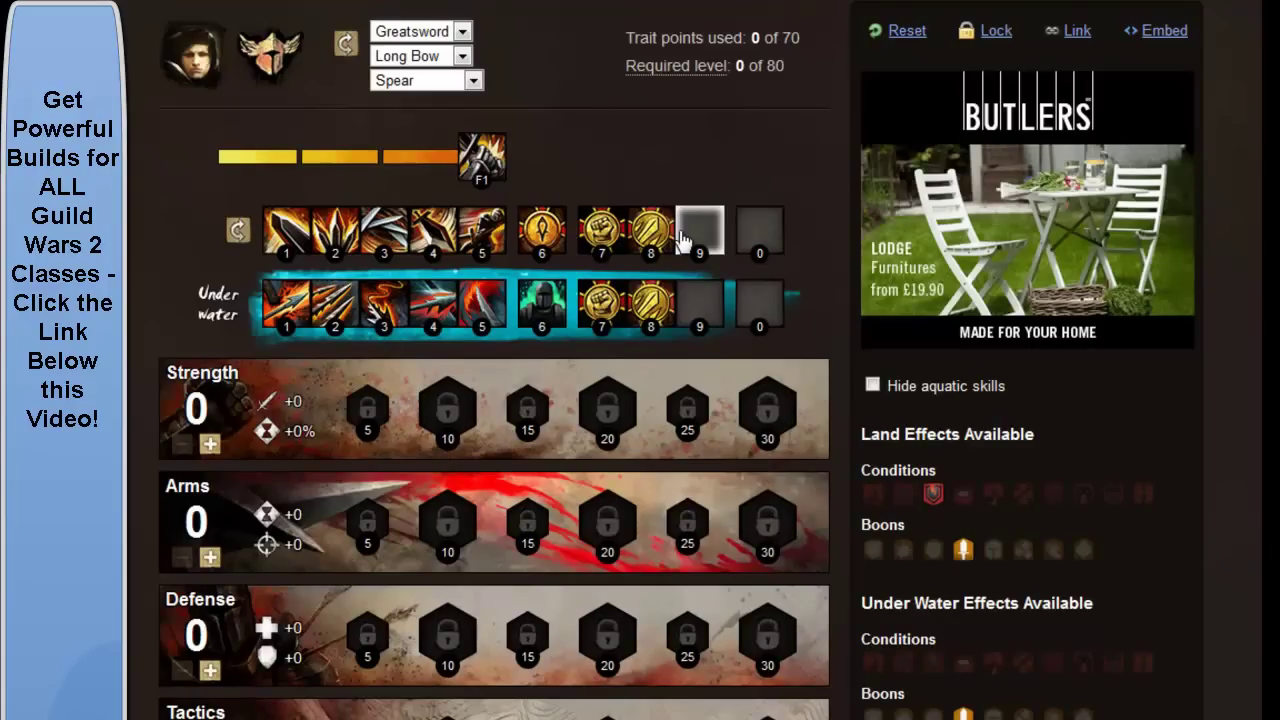
left_click(683, 238)
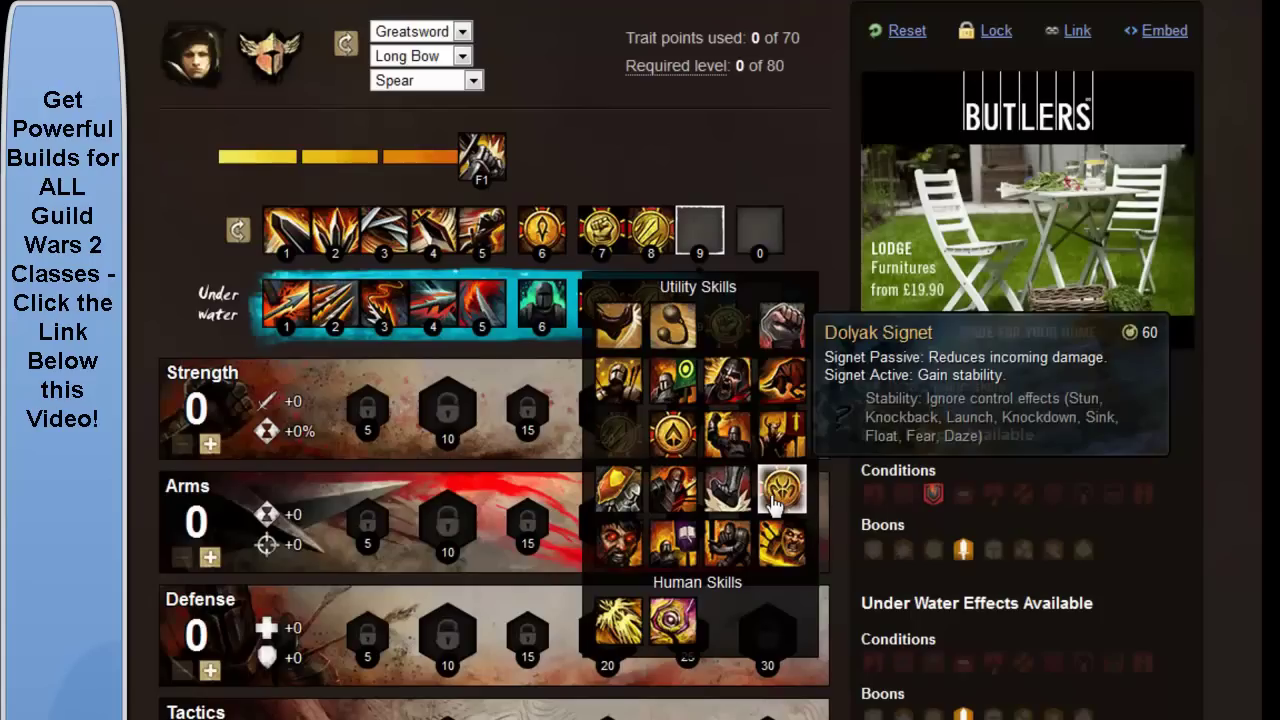
left_click(775, 503)
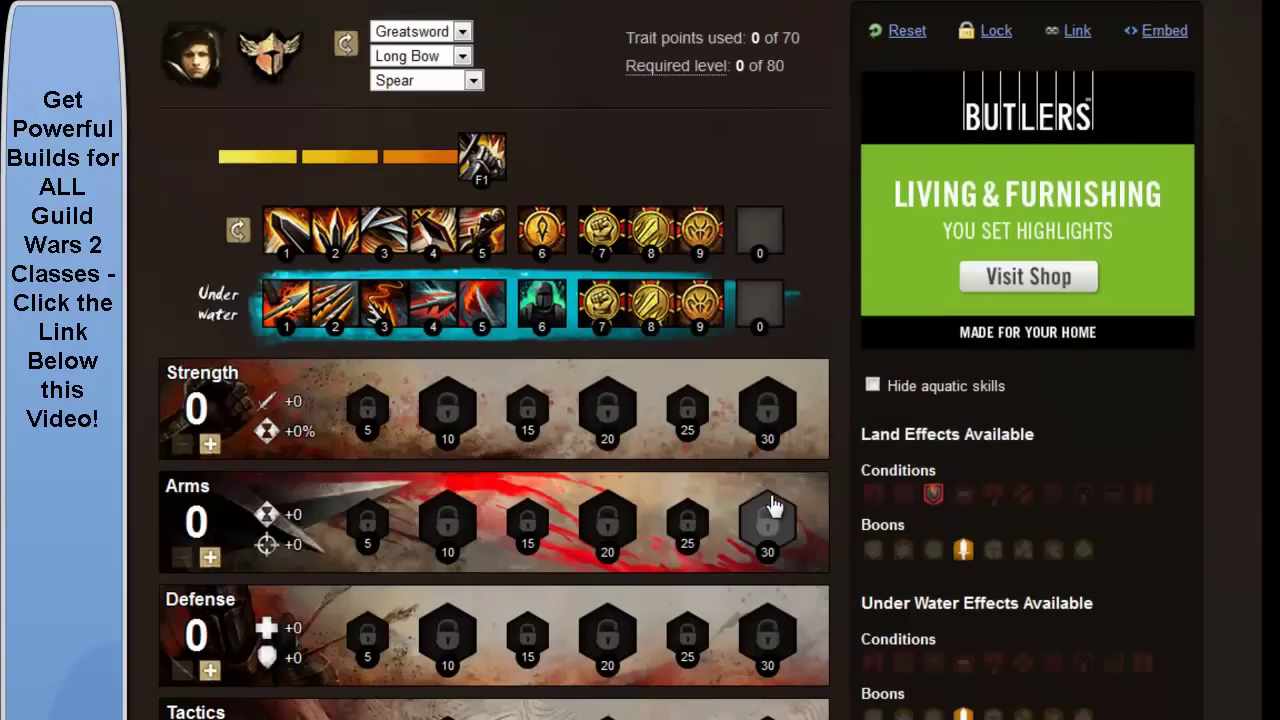
left_click(768, 243)
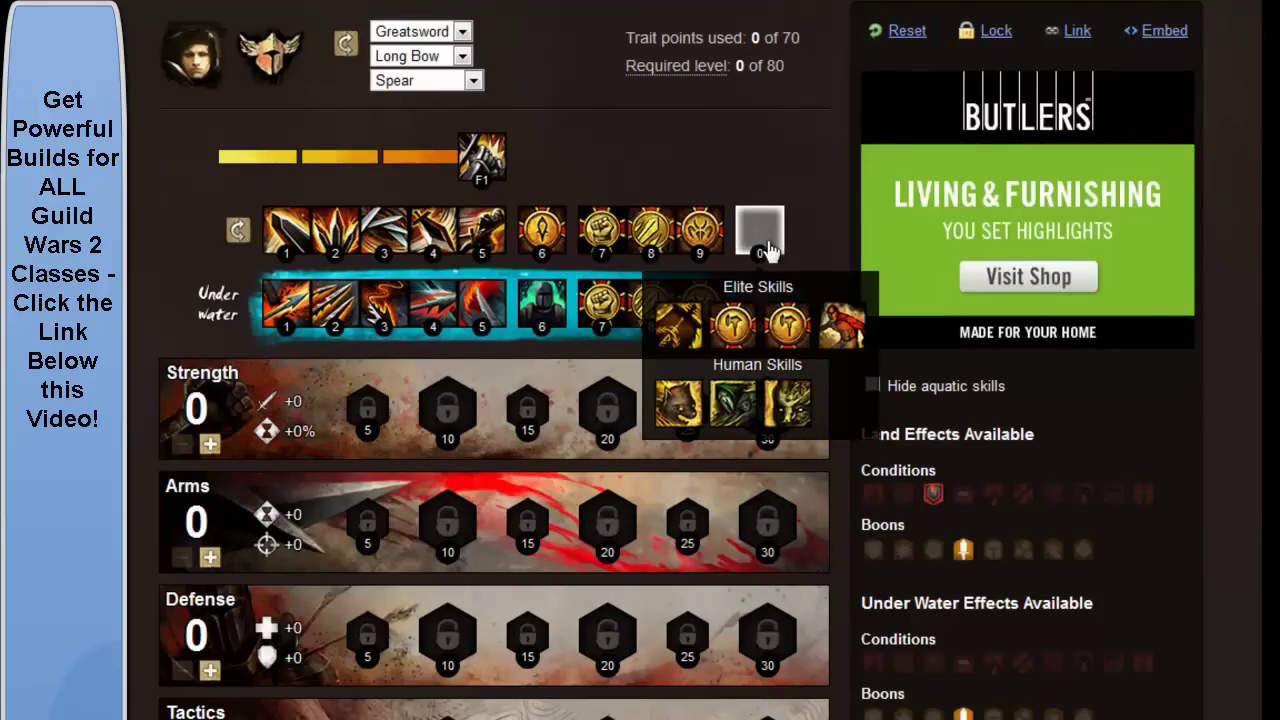
left_click(714, 328)
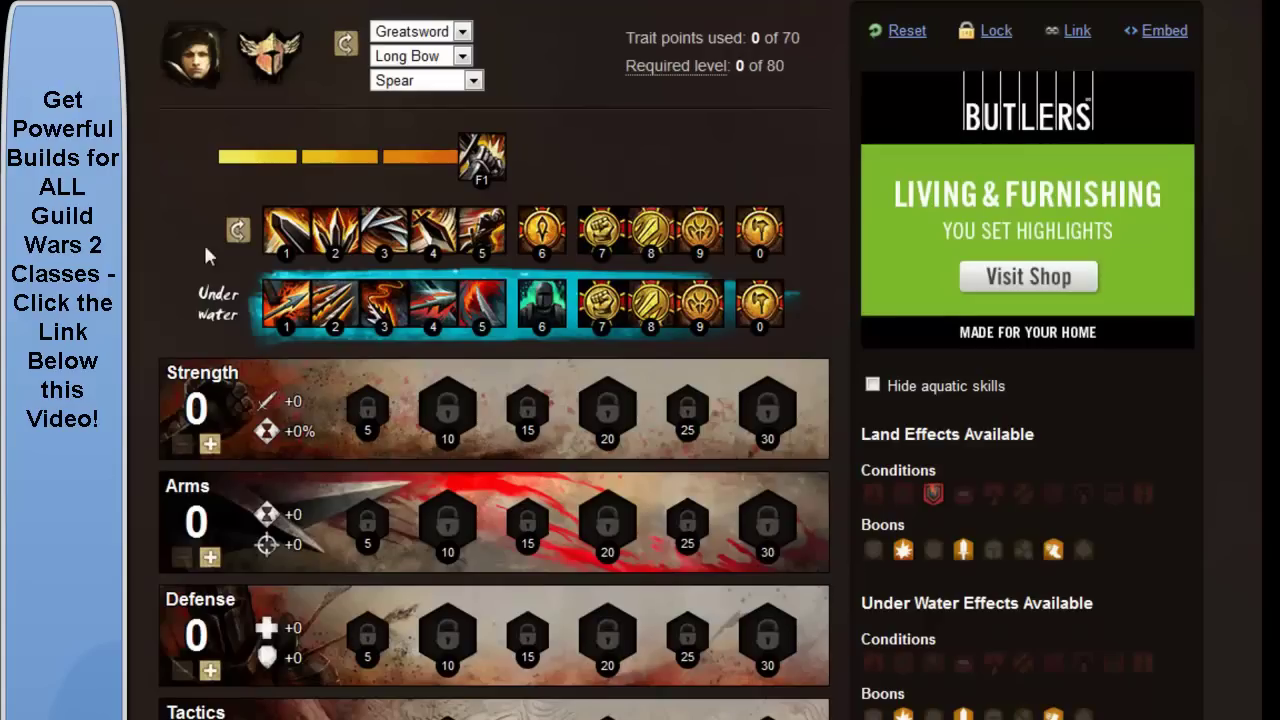
Step: Allocate trait points in steps of 5: Strength 25, Arms 25, Defense 20, for all 70 points
left_click(210, 444)
left_click(212, 446)
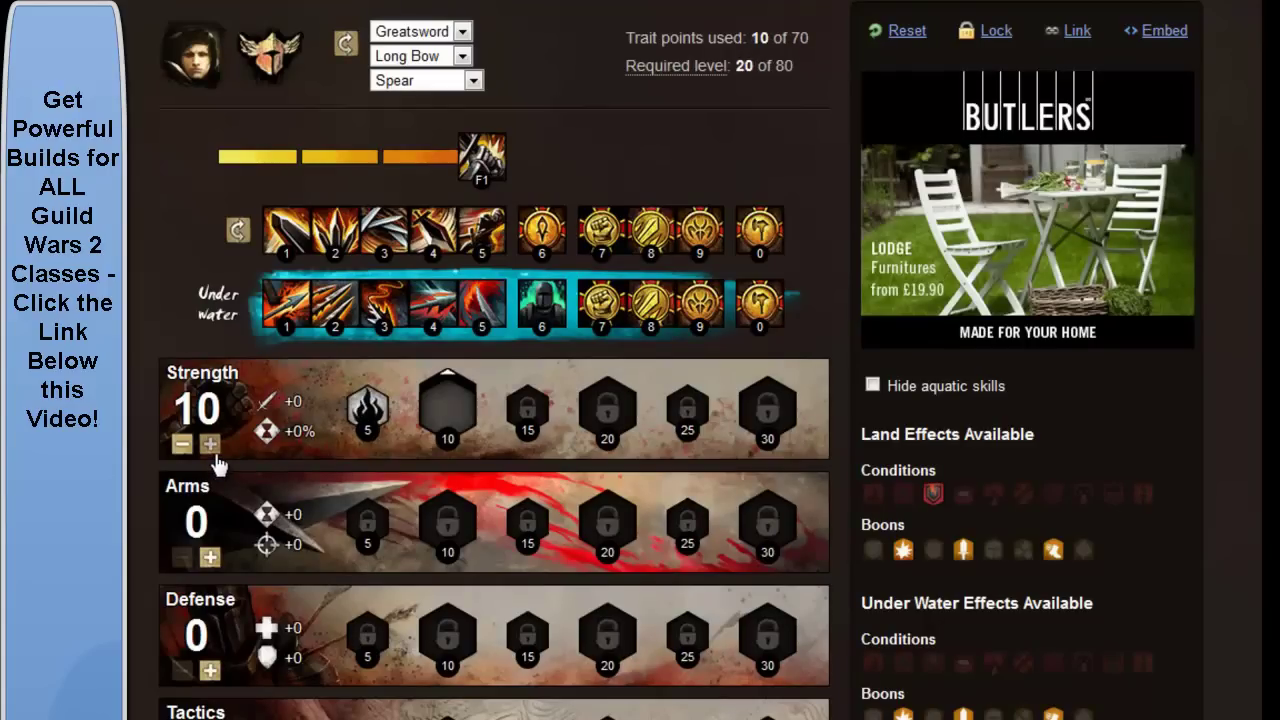
left_click(212, 446)
left_click(211, 445)
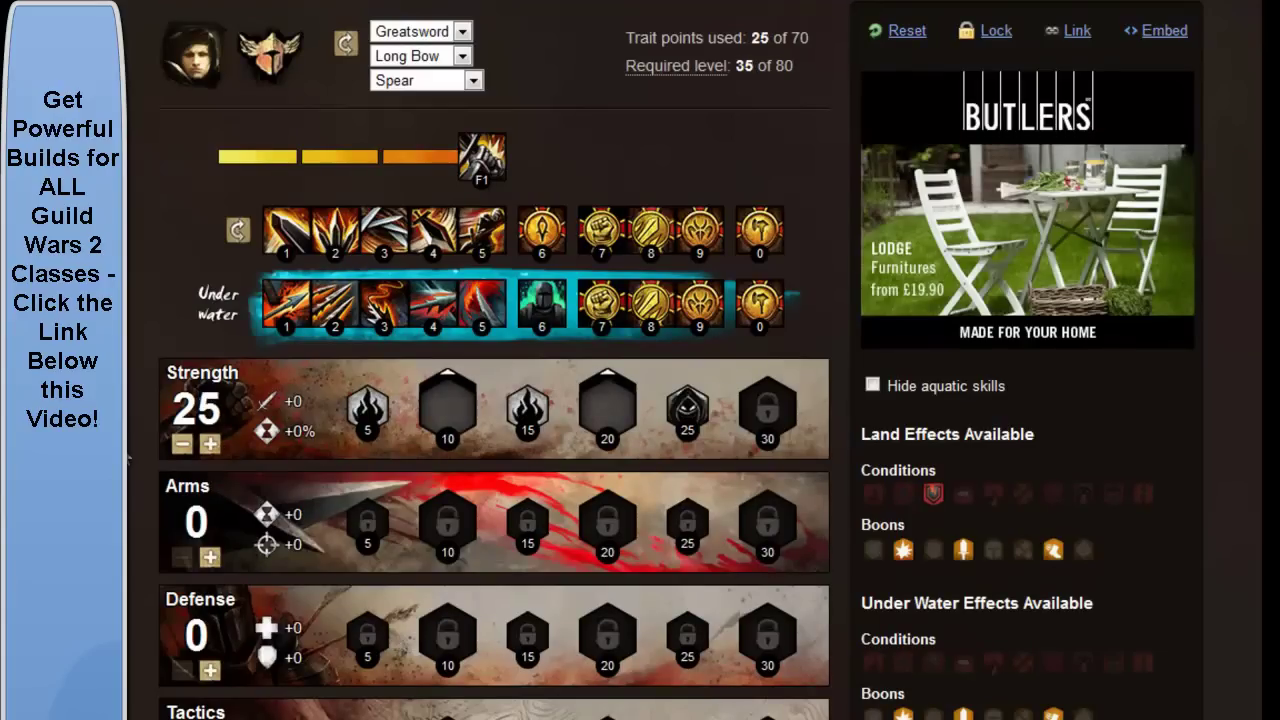
left_click(211, 445)
left_click(210, 558)
left_click(210, 558)
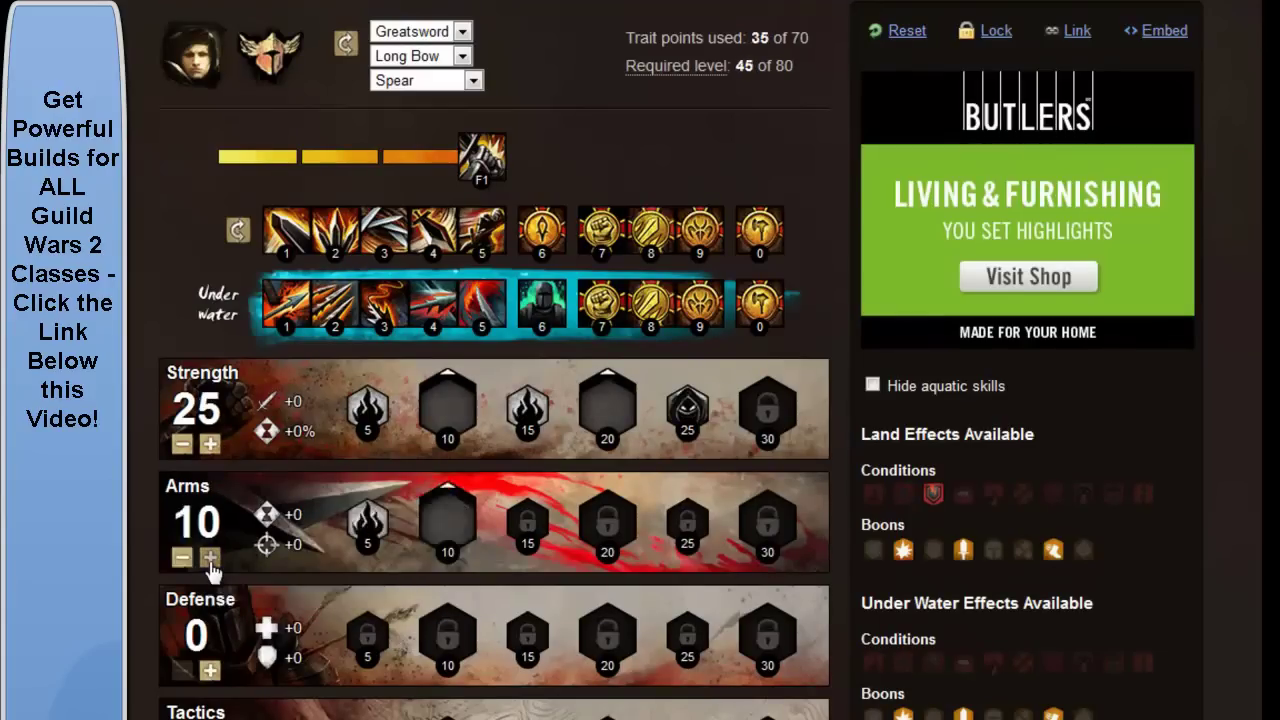
left_click(210, 558)
left_click(210, 558)
left_click(210, 558)
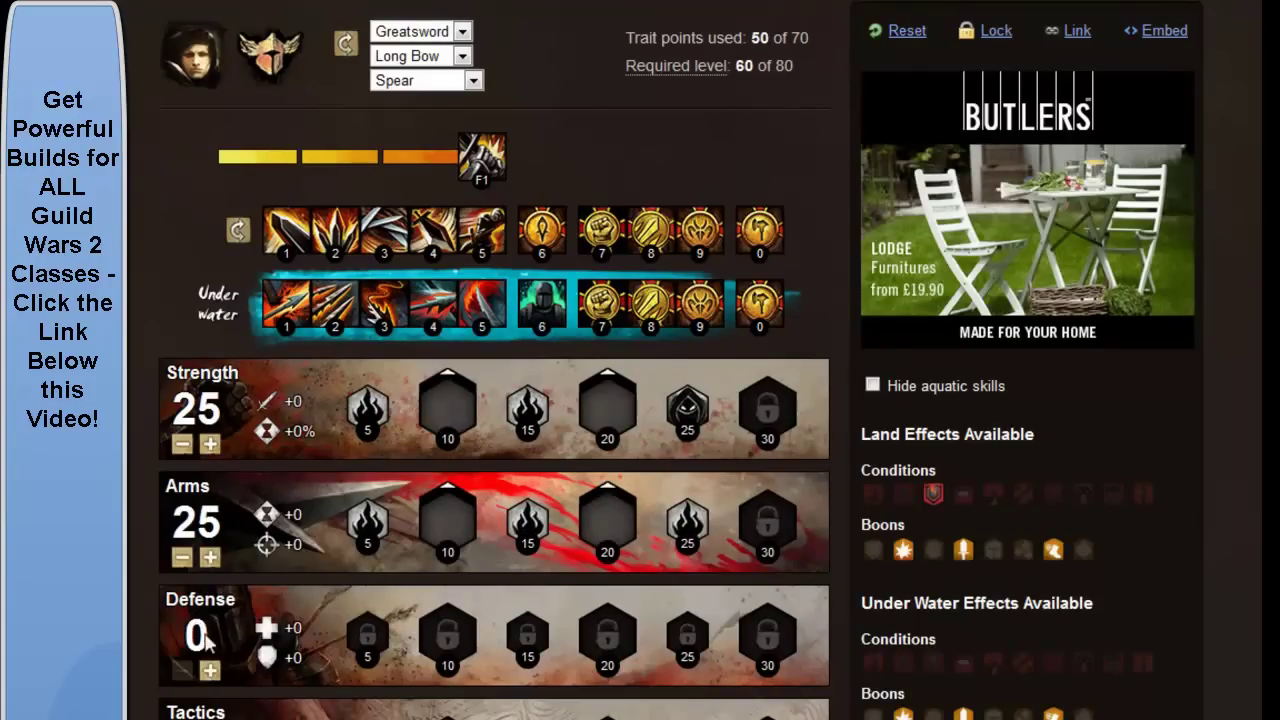
left_click(211, 671)
left_click(211, 671)
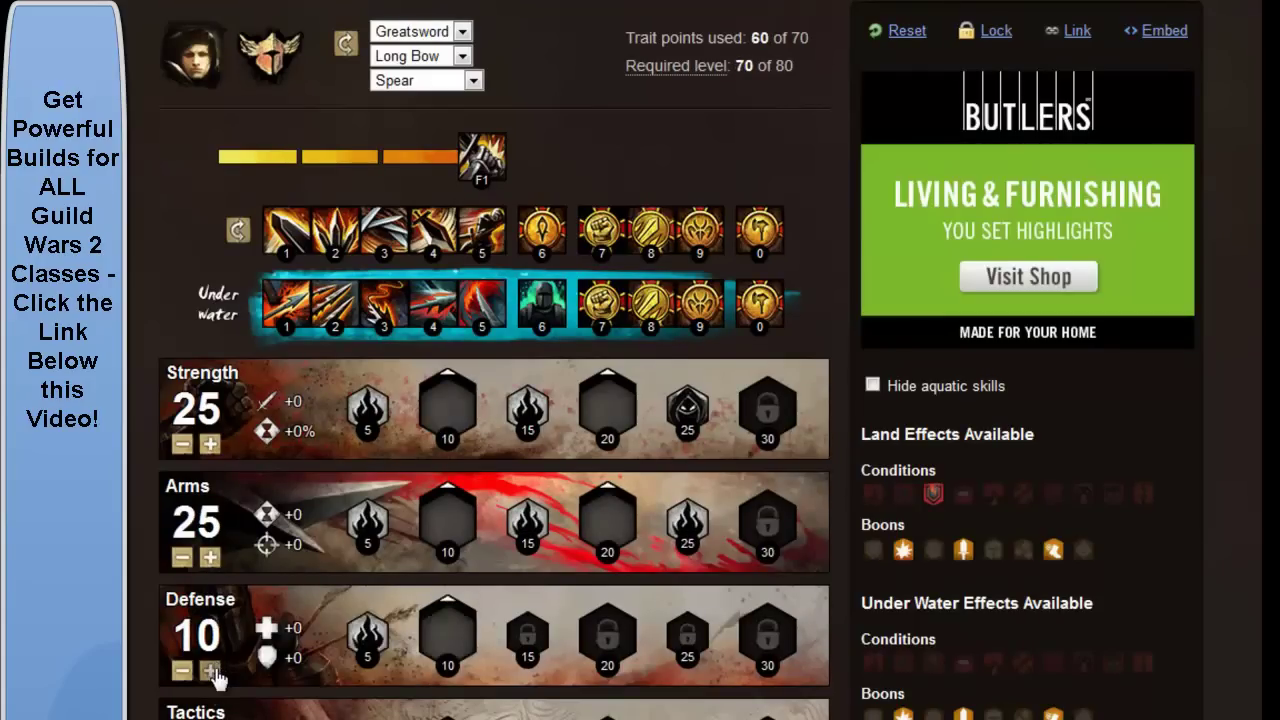
left_click(211, 671)
left_click(211, 671)
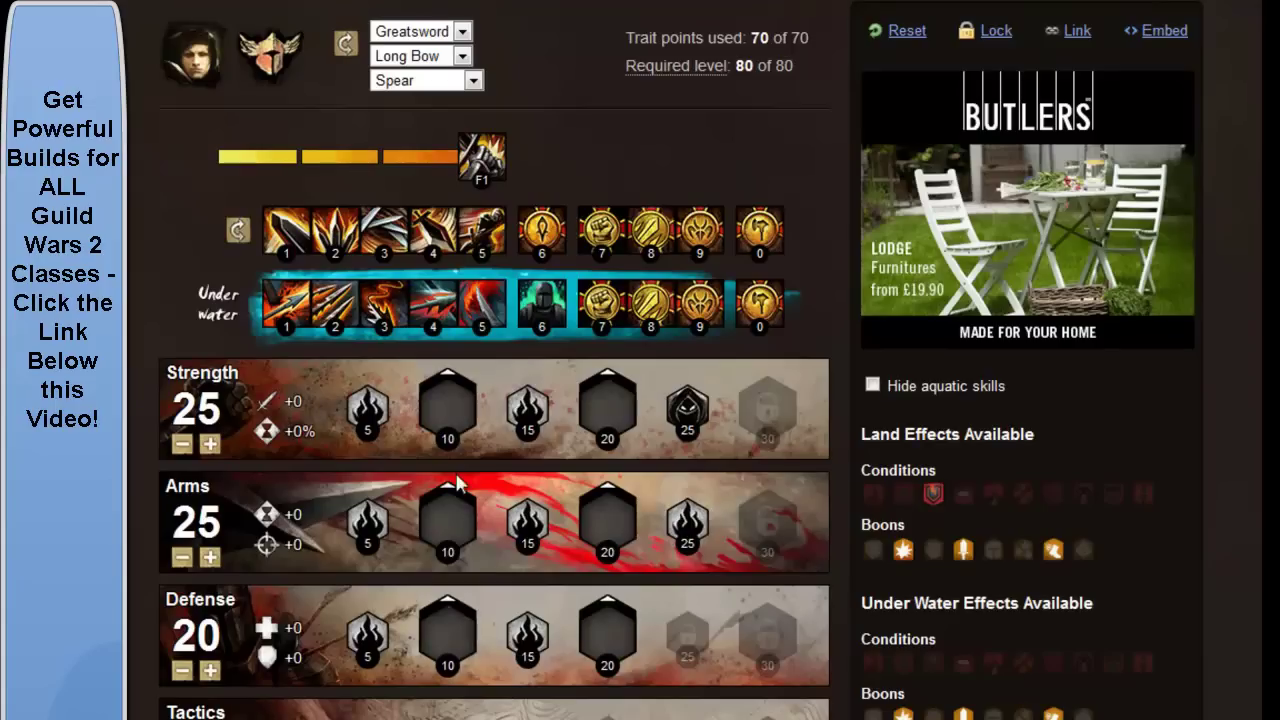
Step: Choose Arms major traits I at the 10 slot and X at the 20 slot
left_click(445, 518)
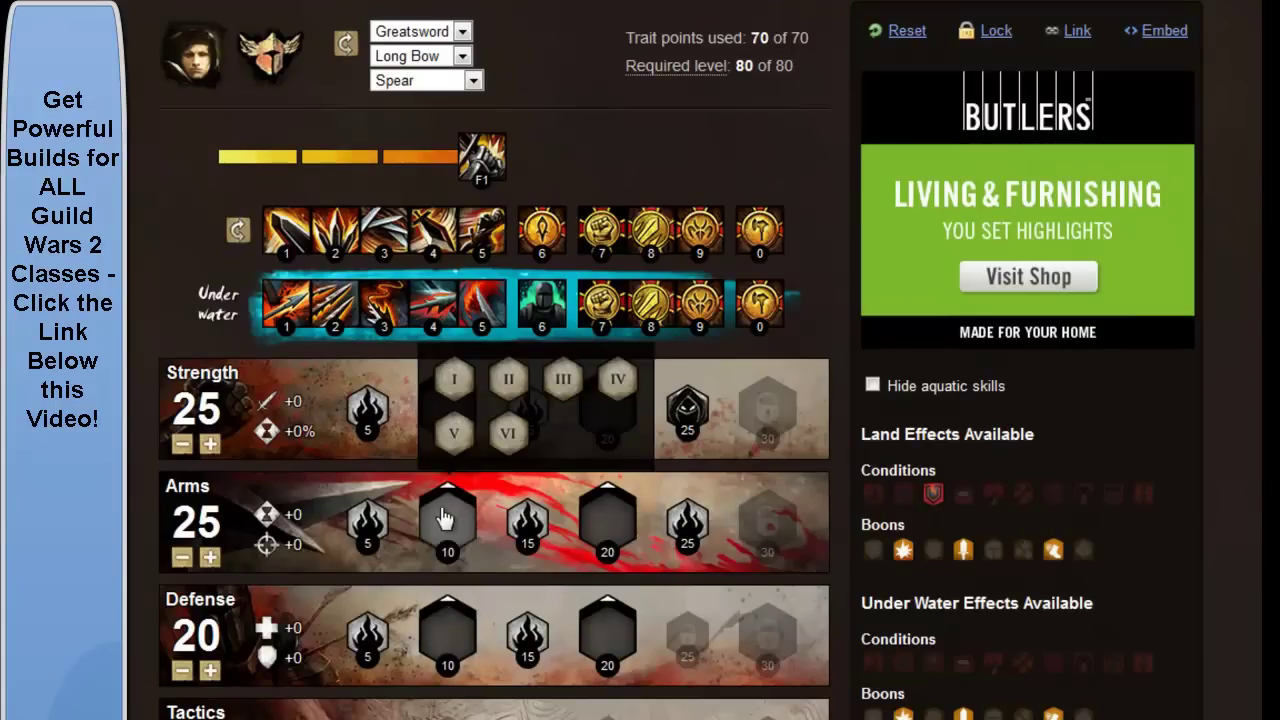
left_click(453, 392)
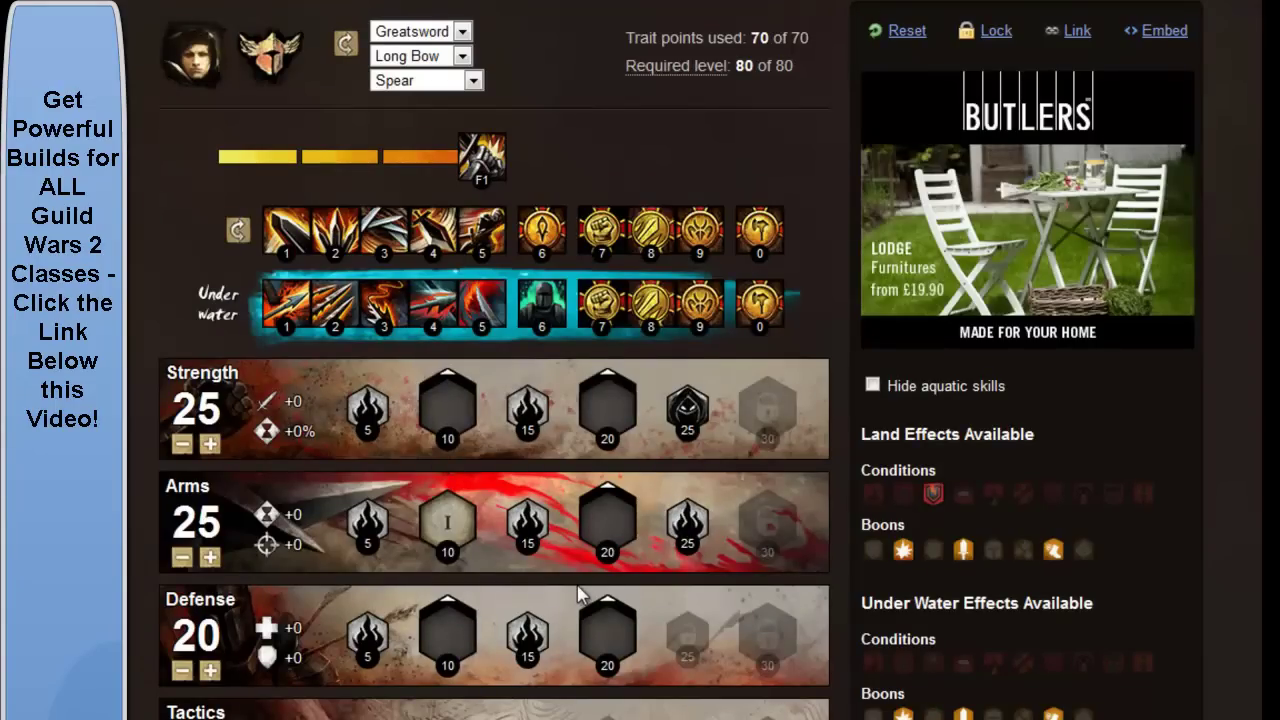
left_click(614, 557)
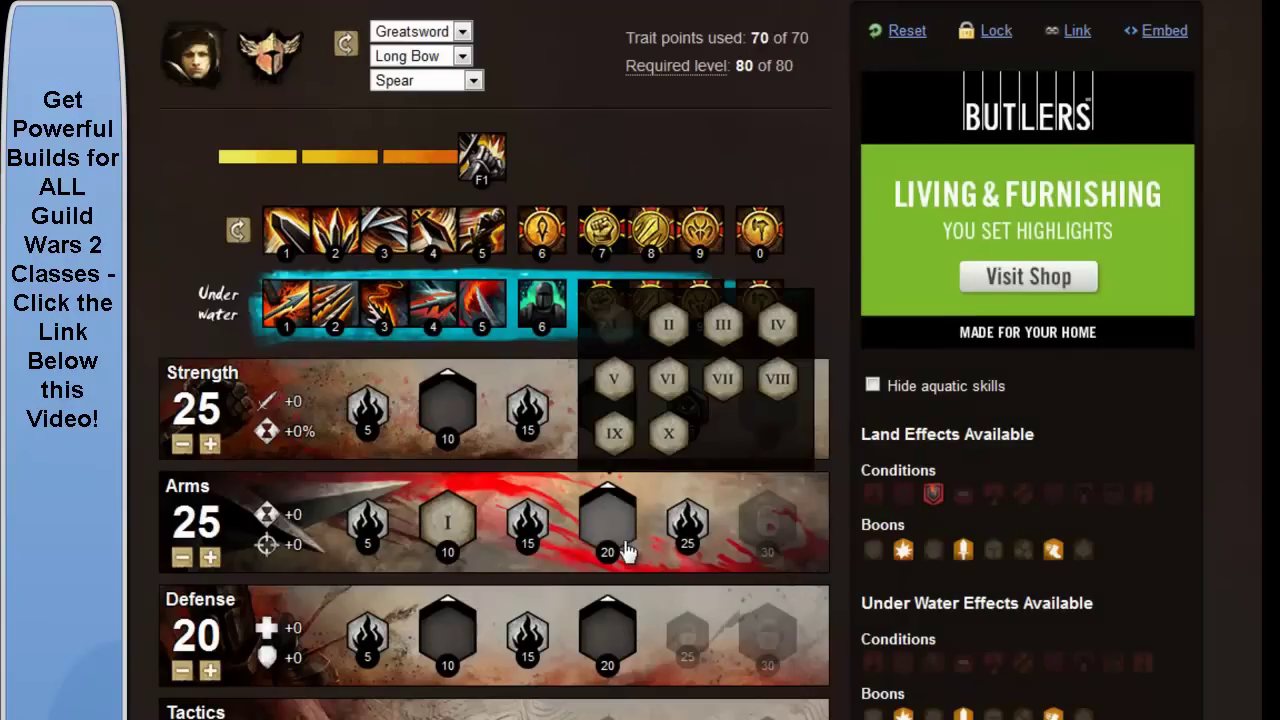
left_click(669, 440)
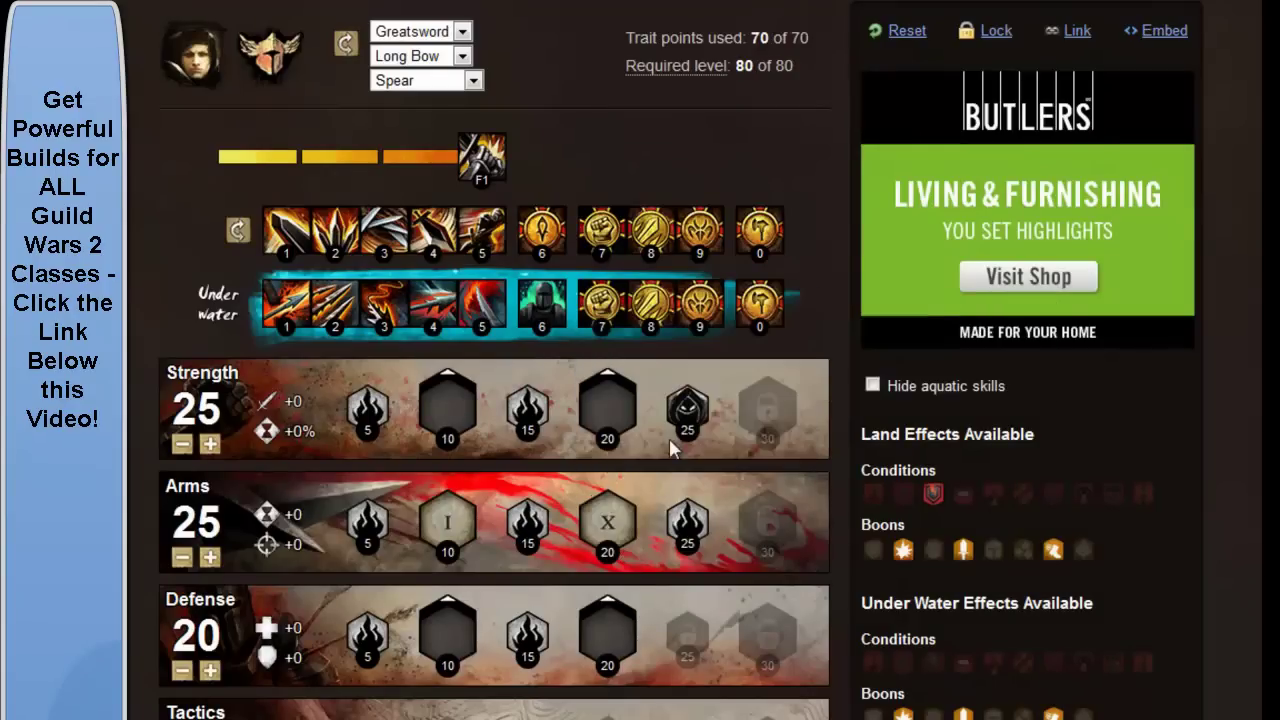
Step: Choose Defense major traits I at the 10 slot and VII at the 20 slot
left_click(467, 636)
left_click(460, 497)
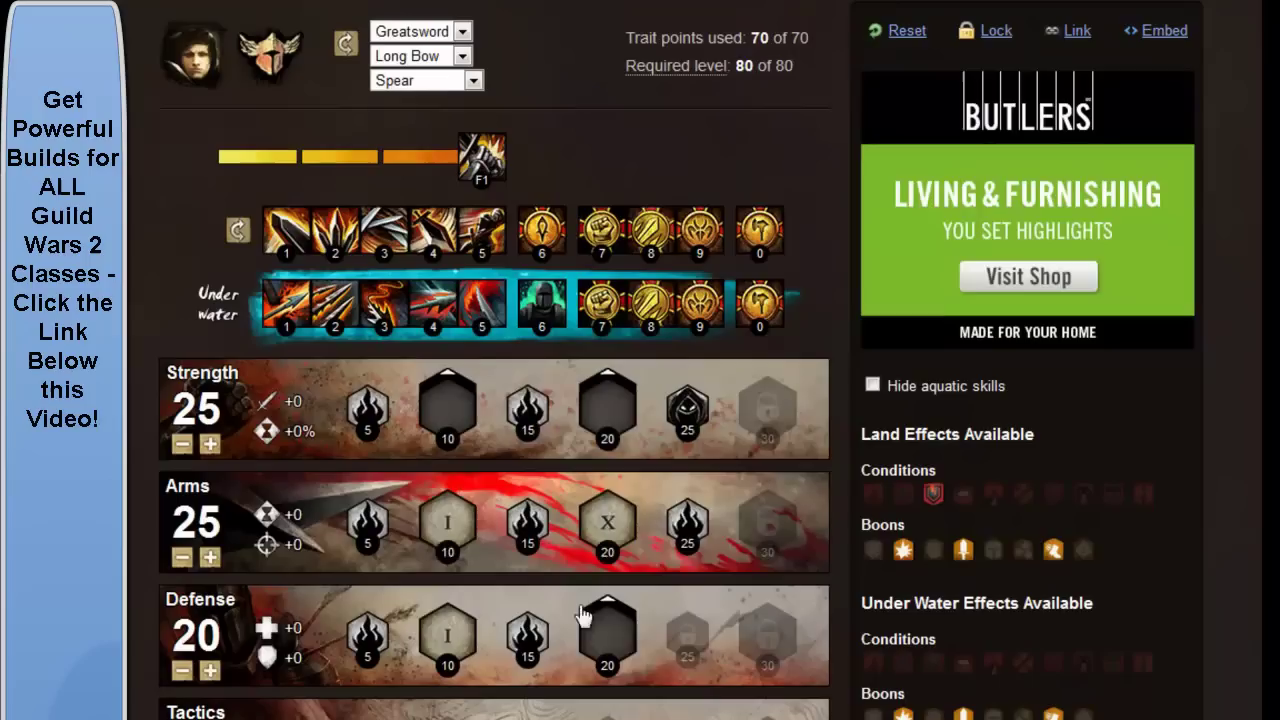
left_click(595, 640)
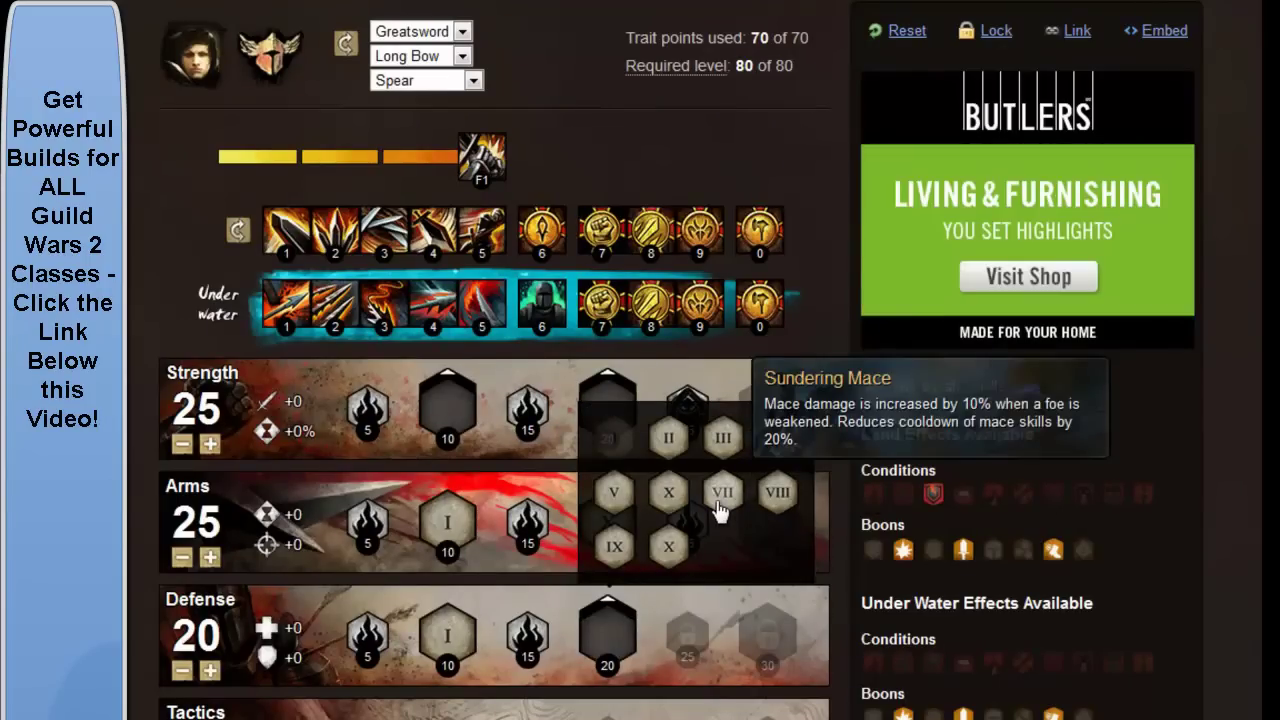
left_click(720, 507)
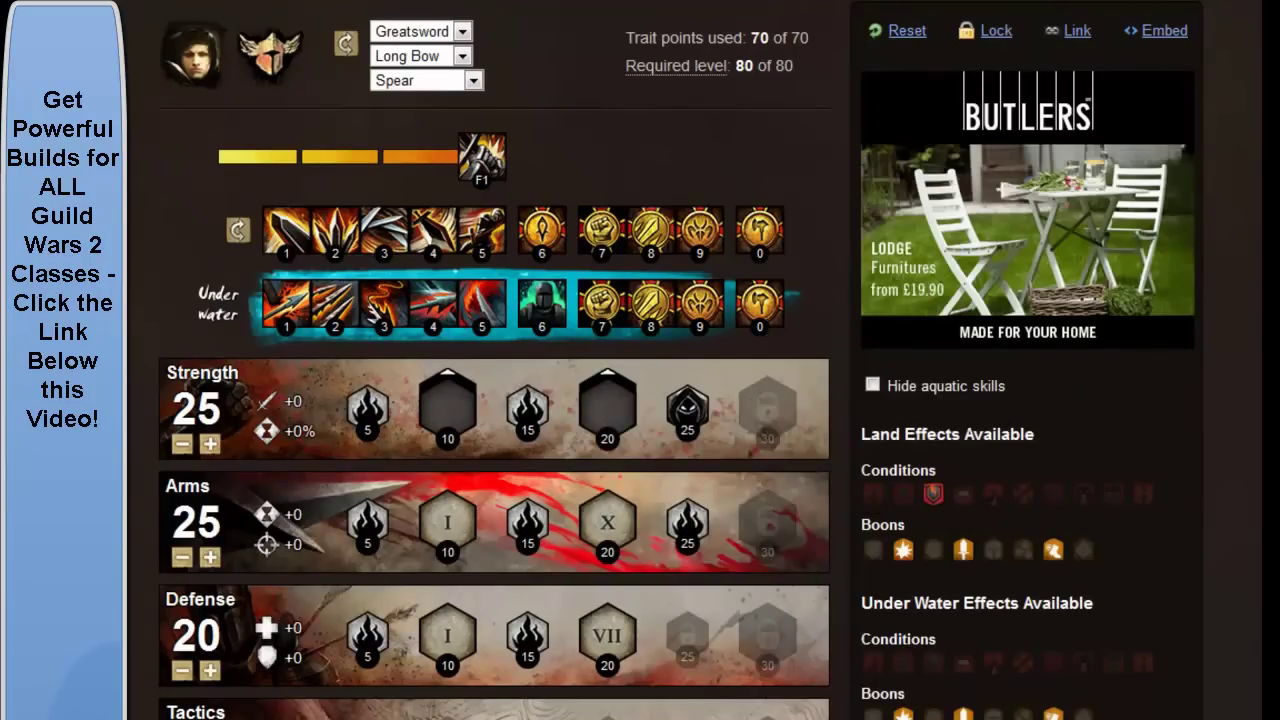